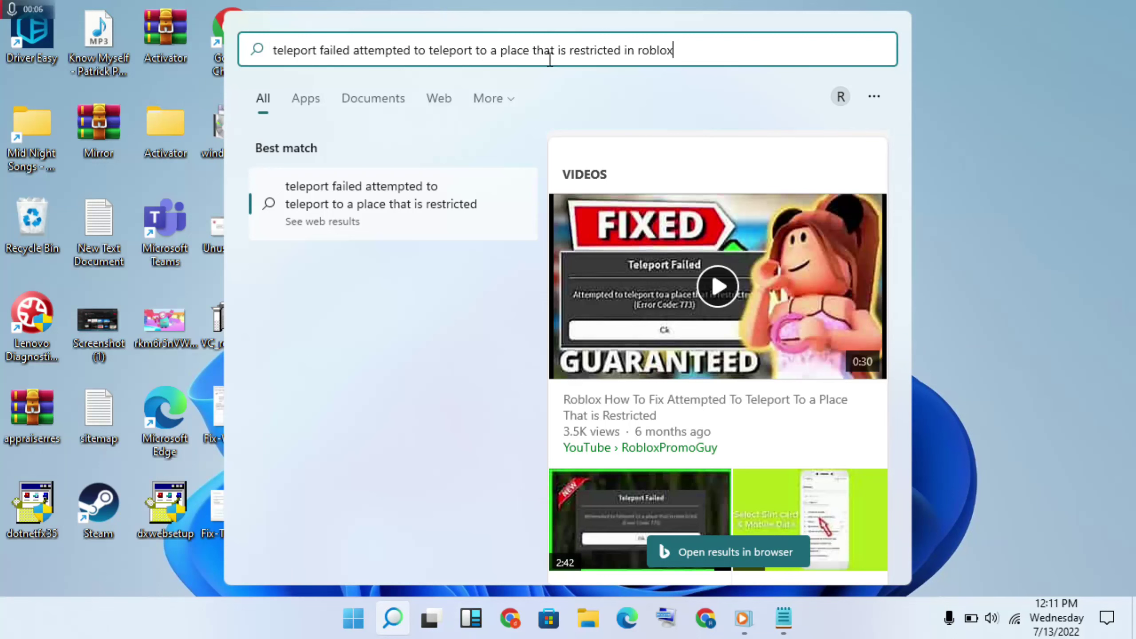
Dismiss the teleport-error web search and open Roblox's App settings from the Start menu
left_click(932, 147)
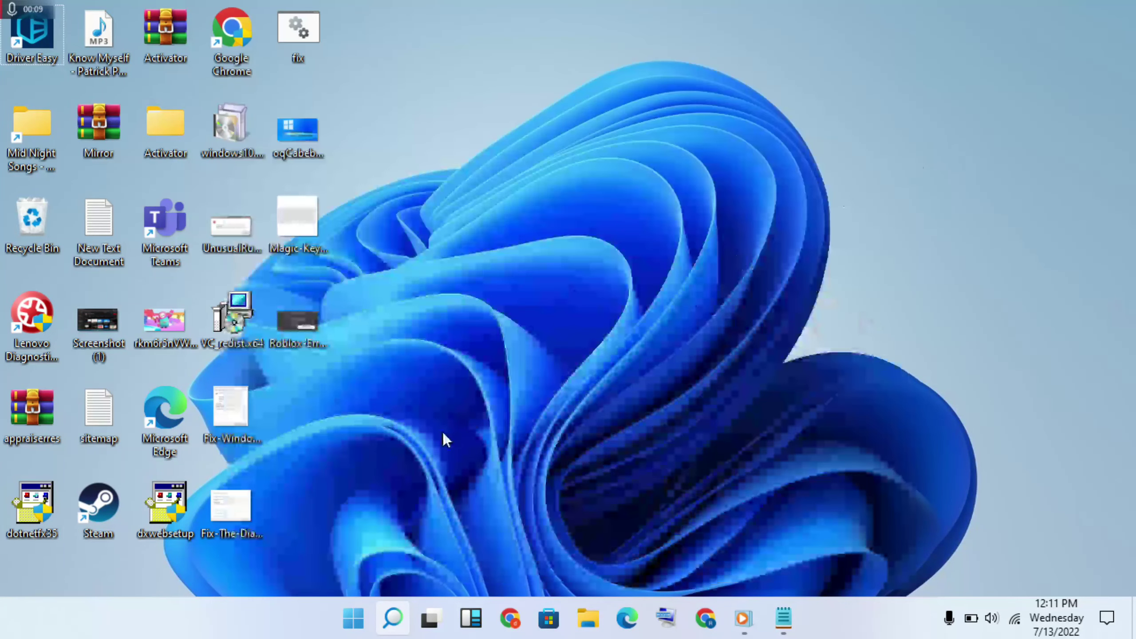
left_click(352, 619)
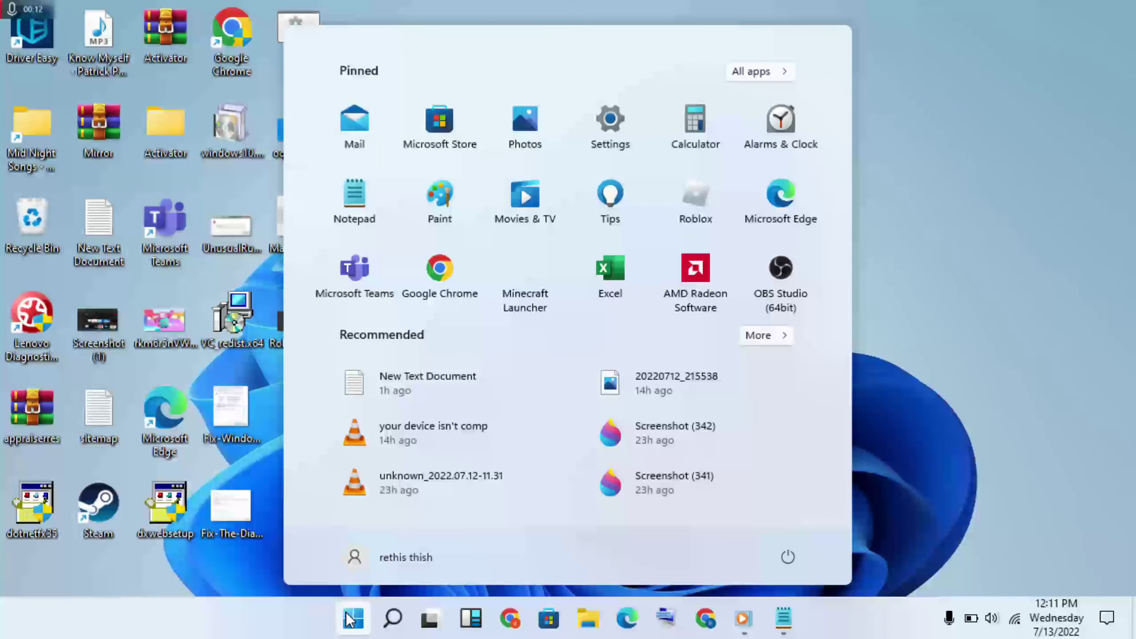
right_click(708, 199)
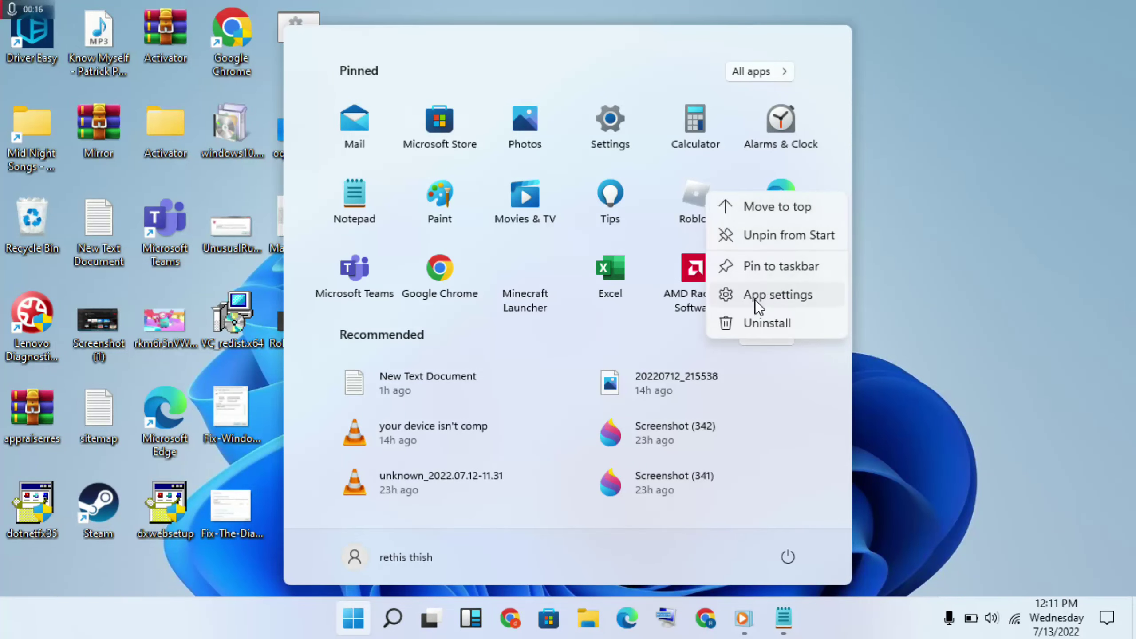
key("Escape")
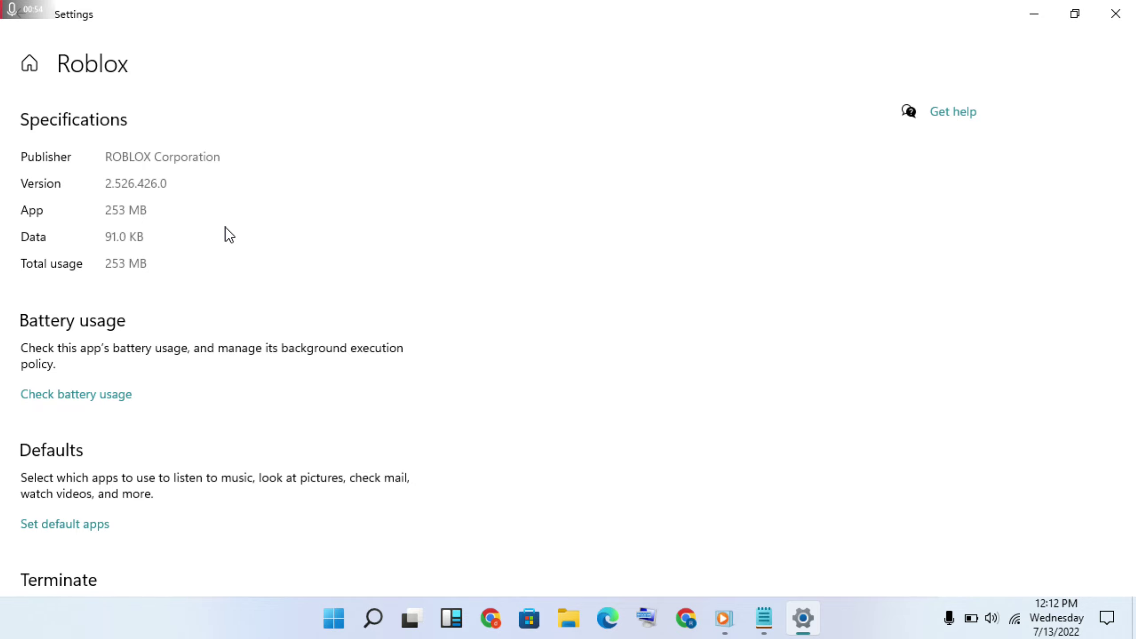
scroll(226, 234, "down", 10)
scroll(225, 235, "down", 1)
scroll(226, 235, "up", 3)
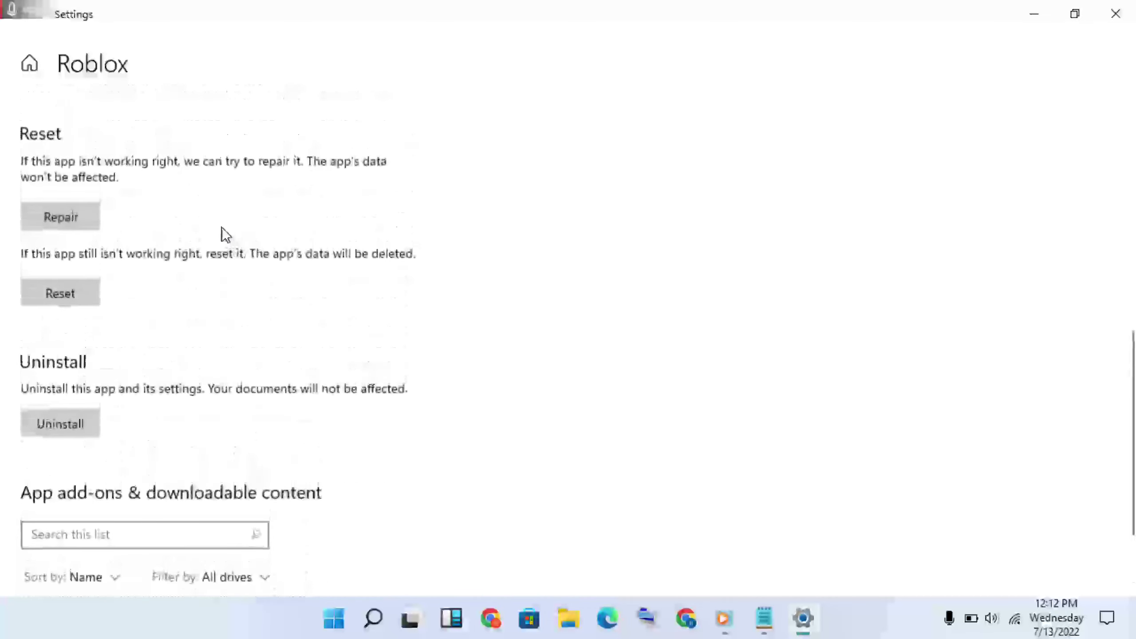
Run Repair on the Roblox app settings page until it shows a checkmark
left_click(56, 228)
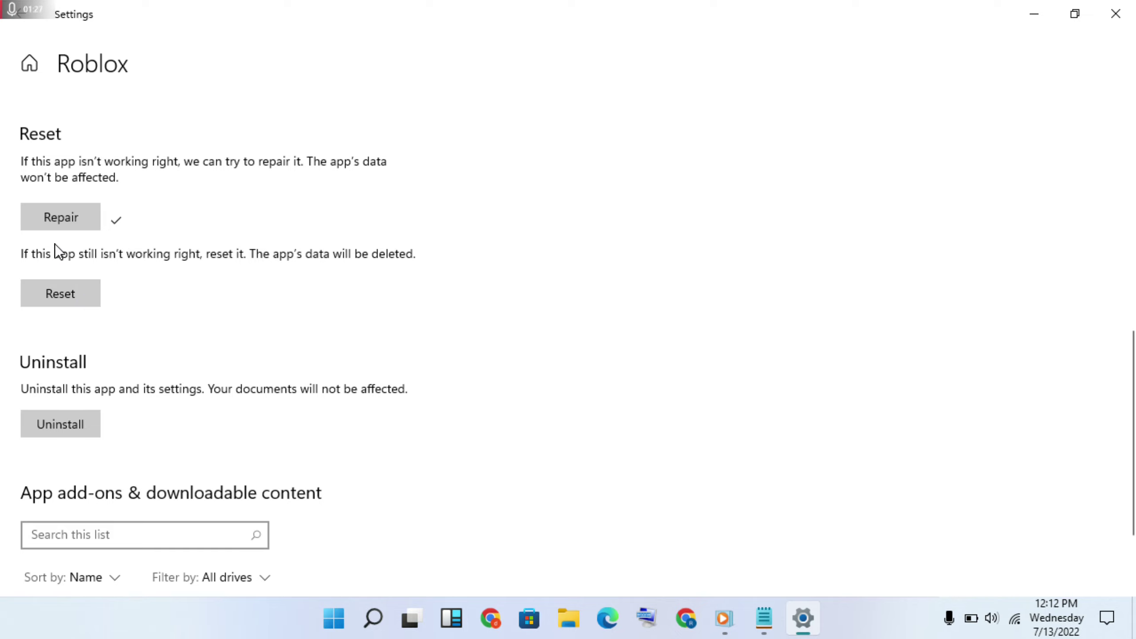
Start a reset of the Roblox app from its Reset section
left_click(54, 300)
Confirm resetting Roblox and deleting its data, then close the Settings window
left_click(190, 245)
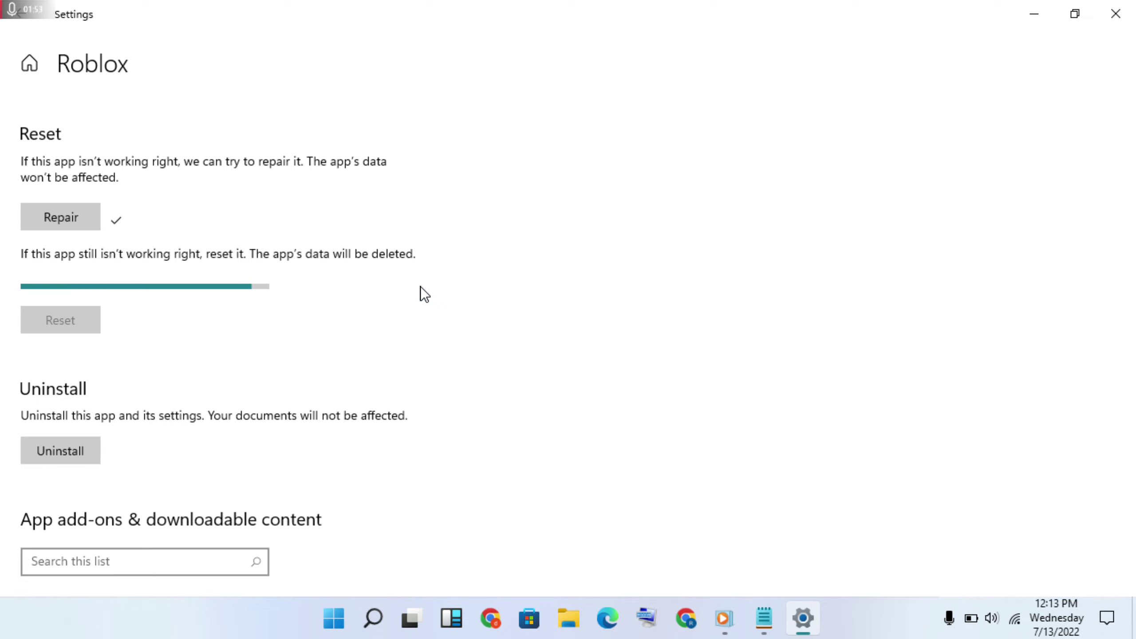
left_click(1115, 10)
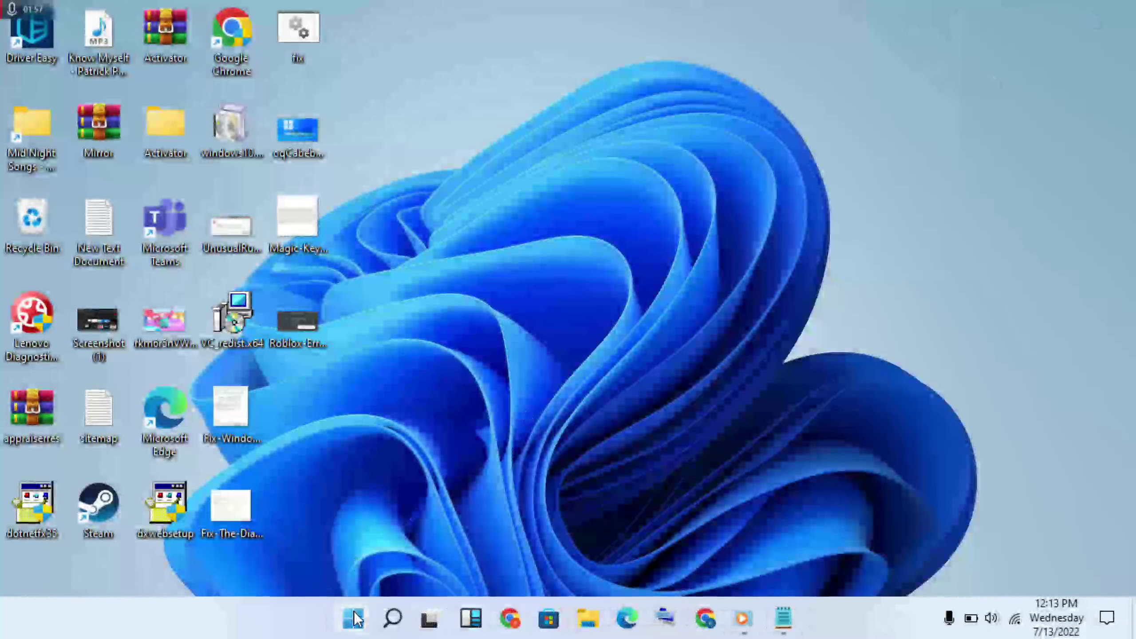
Open the Start menu from the desktop
left_click(353, 619)
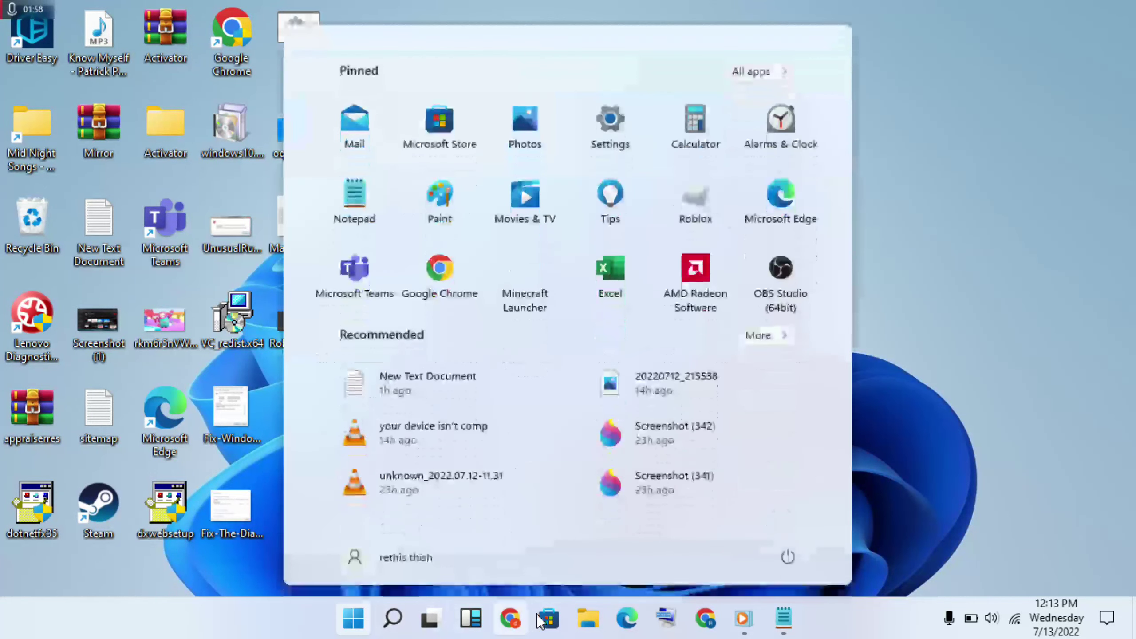